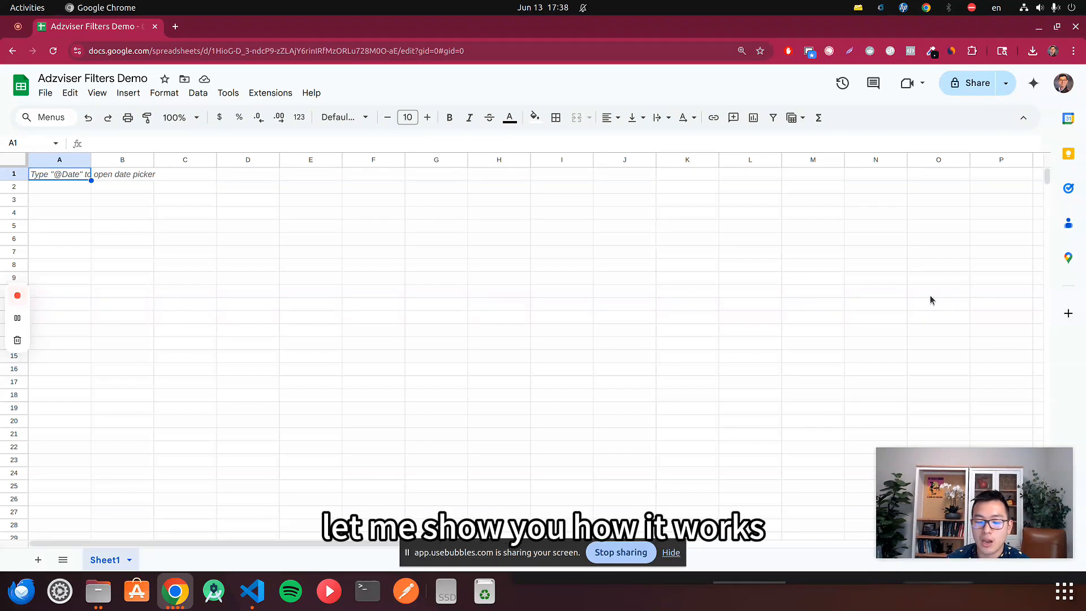
Step: Launch the Adzviser add-on beside the sheet and collapse its Filters section
{"action": "left_click", "coordinate": [270, 93]}
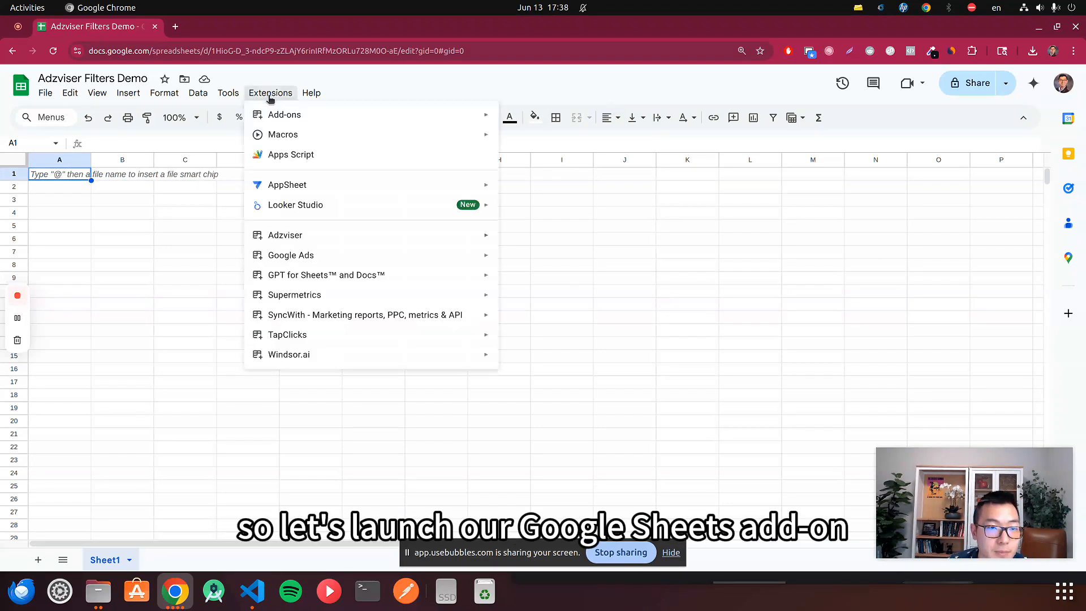
{"action": "mouse_move", "coordinate": [396, 235]}
{"action": "left_click", "coordinate": [561, 238]}
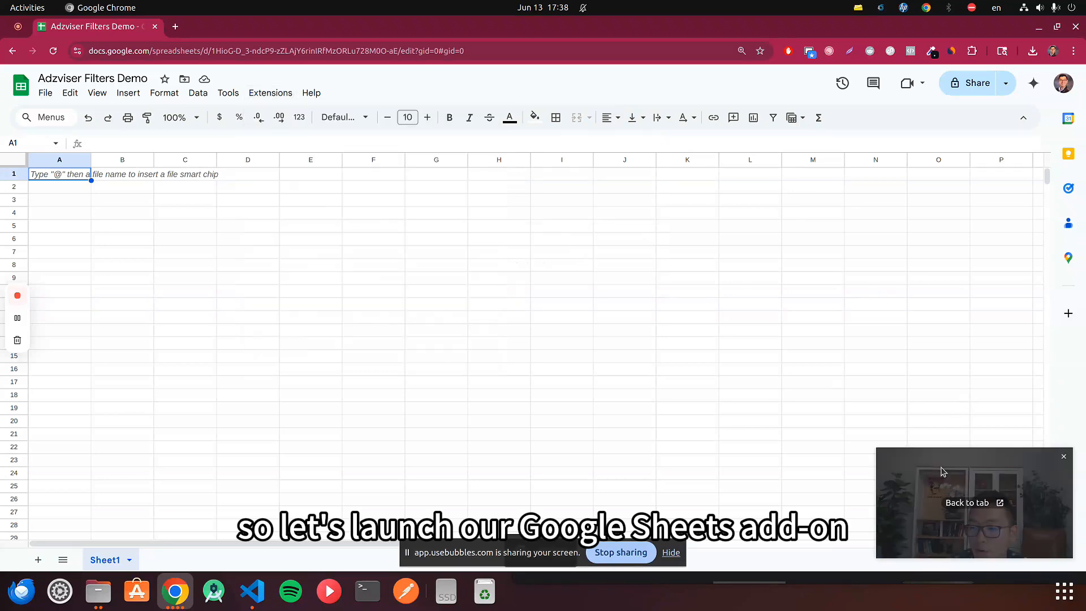
{"action": "left_click_drag", "start_coordinate": [941, 468], "coordinate": [242, 370]}
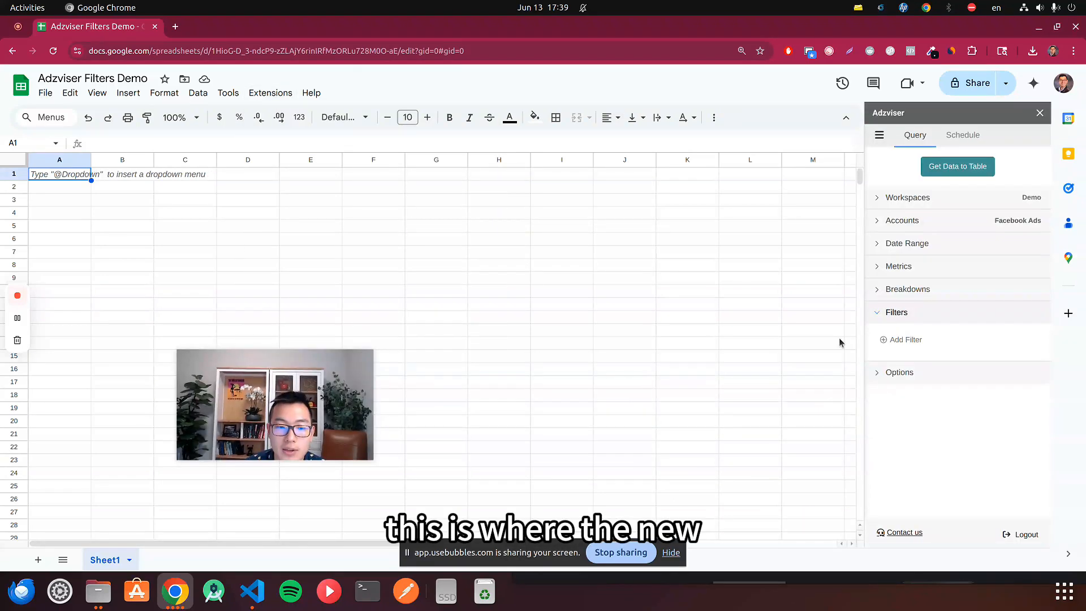
{"action": "left_click", "coordinate": [909, 318]}
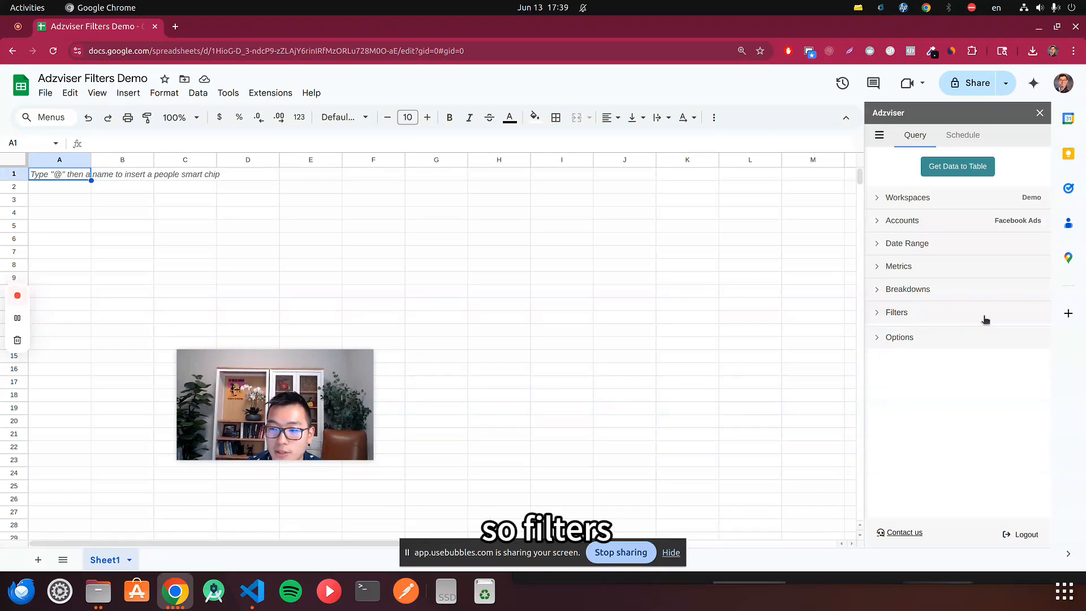
Step: Set the query's date range to Last month
{"action": "left_click", "coordinate": [923, 266]}
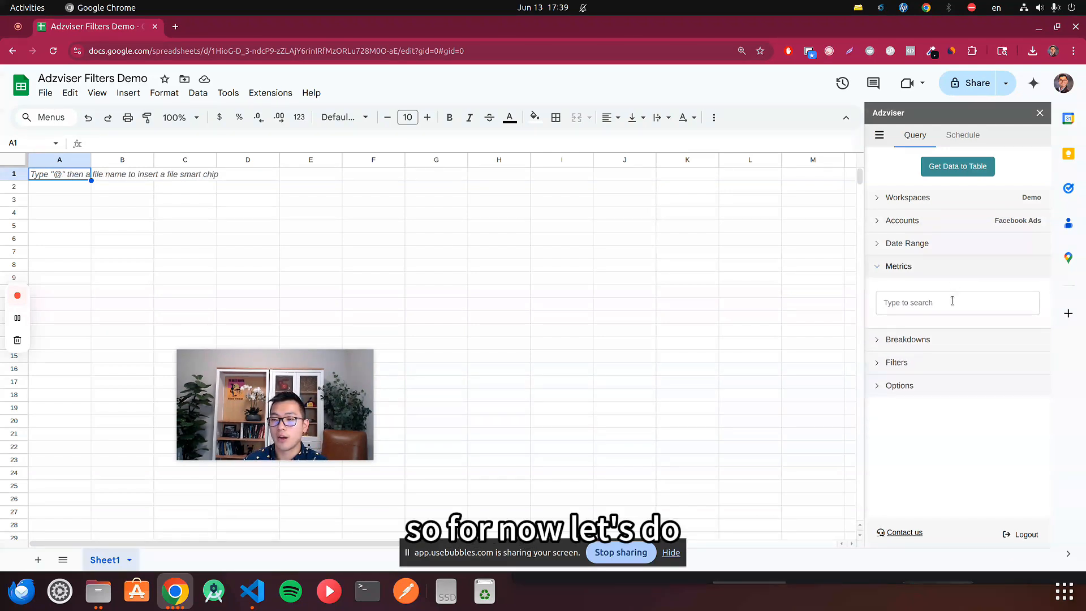
{"action": "left_click", "coordinate": [936, 252]}
{"action": "left_click", "coordinate": [927, 306]}
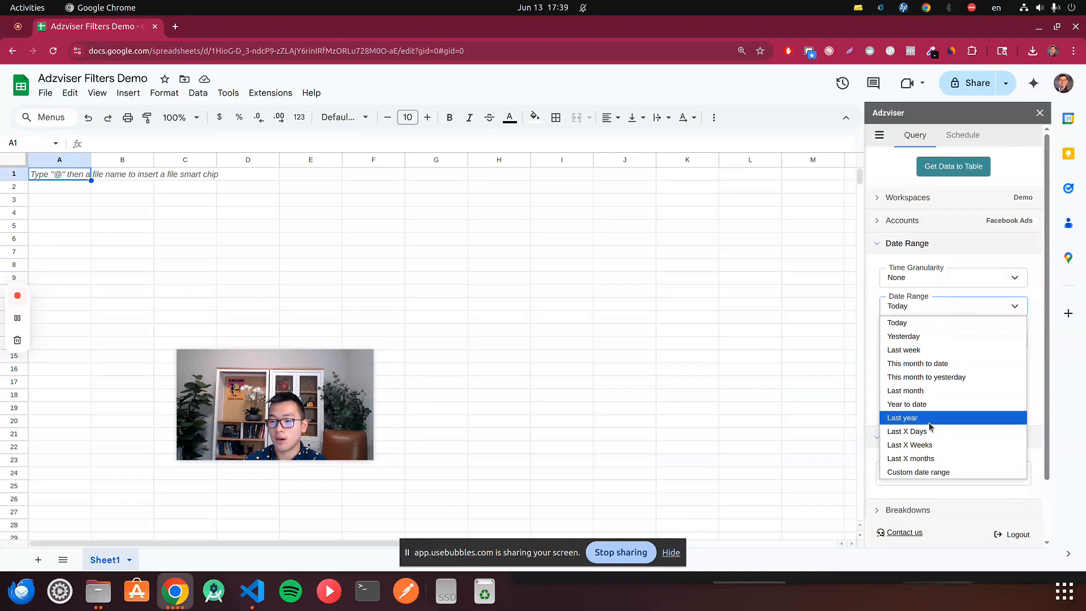
{"action": "left_click", "coordinate": [921, 391]}
{"action": "left_click", "coordinate": [934, 243]}
Step: Add Reach, Frequency, Spend and Impressions as the query's metrics
{"action": "left_click", "coordinate": [930, 304]}
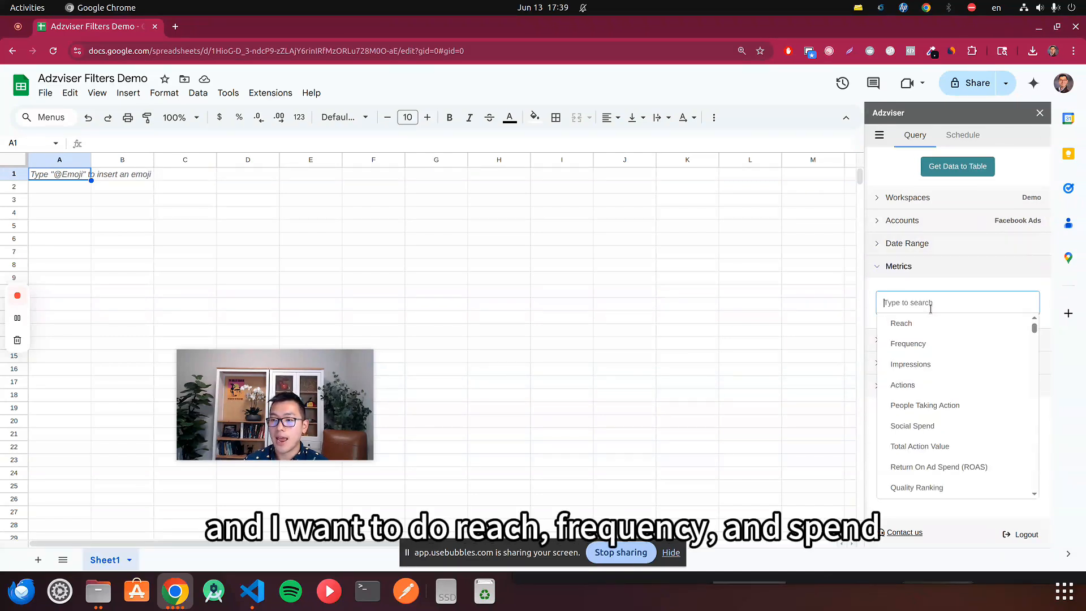
{"action": "left_click", "coordinate": [949, 323]}
{"action": "left_click", "coordinate": [949, 322]}
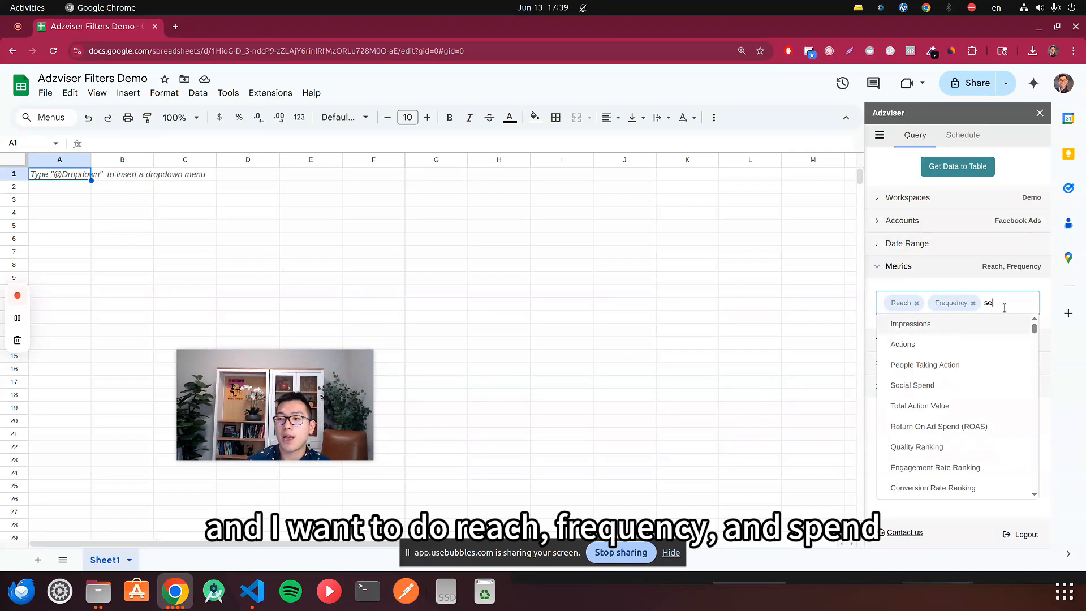
{"action": "left_click", "coordinate": [972, 361]}
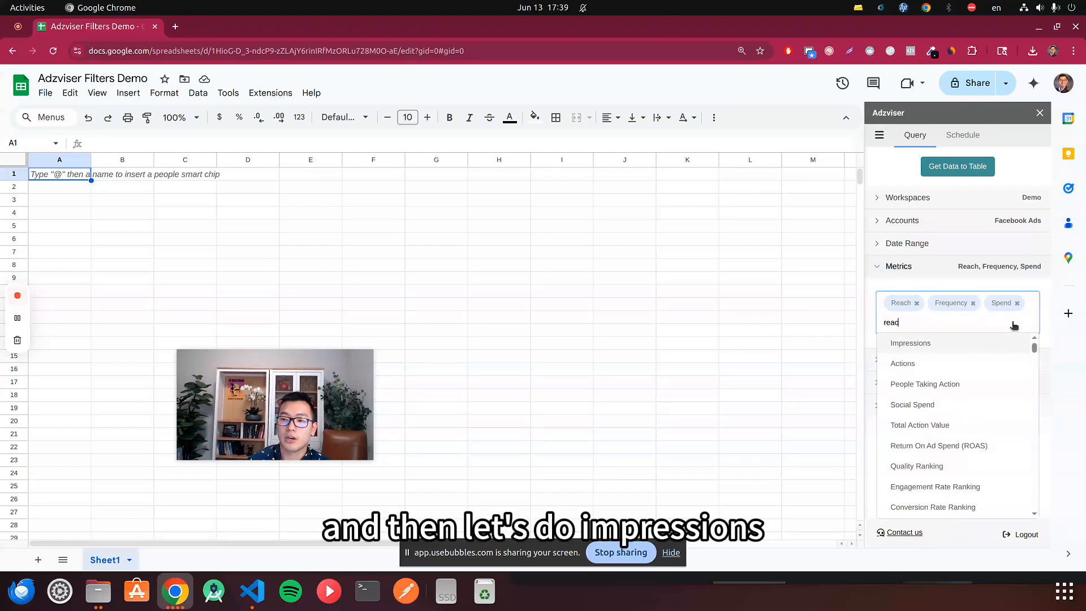
{"action": "type", "text": "impress"}
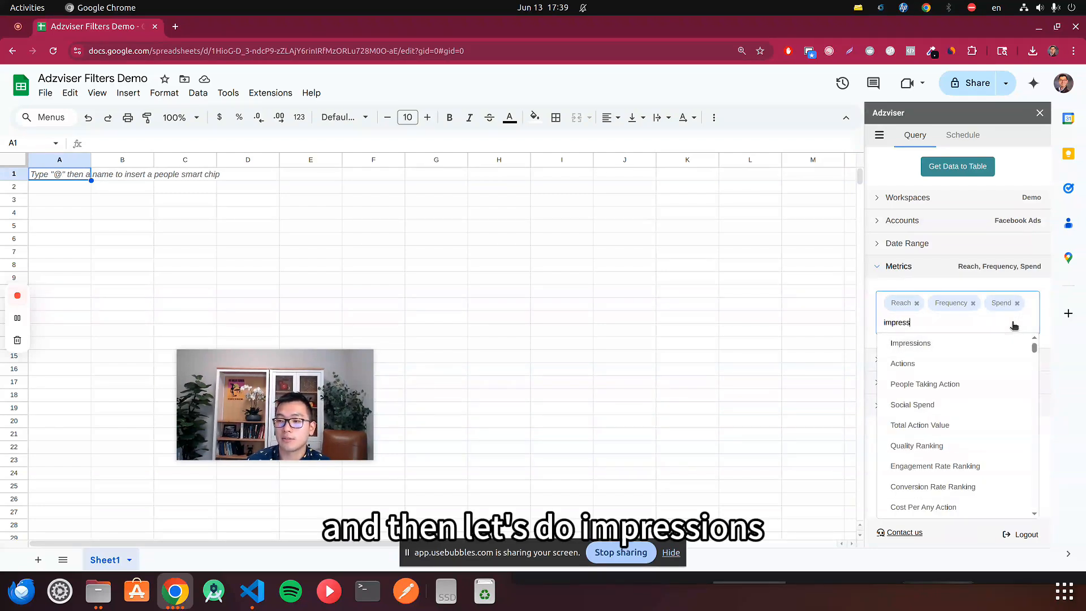
{"action": "left_click", "coordinate": [962, 343]}
{"action": "left_click", "coordinate": [1044, 323]}
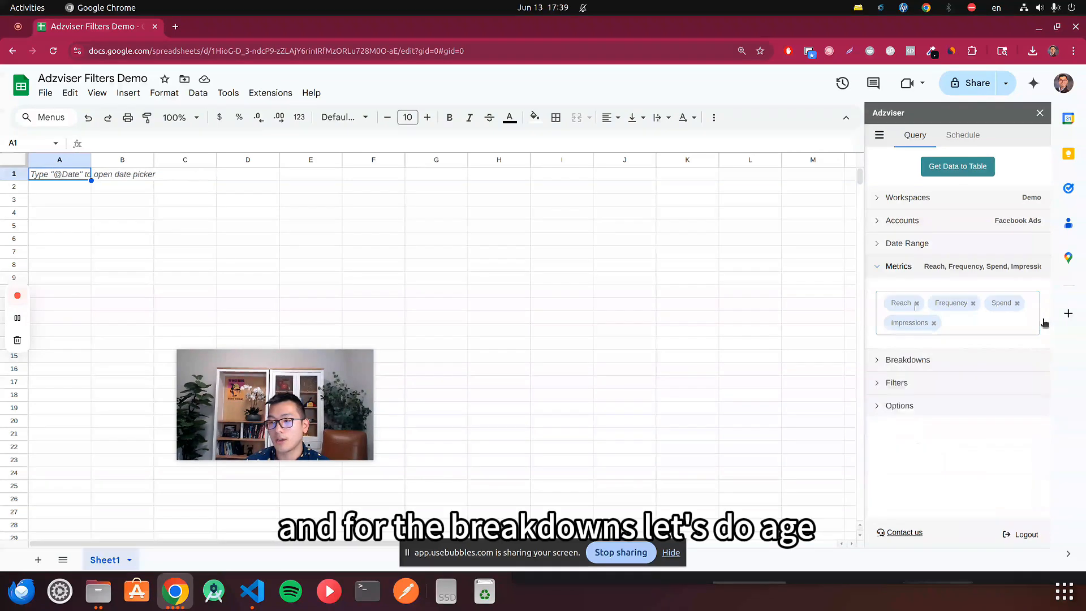
Step: Break the query down by Age and Gender and pull the Facebook Ads data into a table
{"action": "left_click", "coordinate": [948, 365]}
{"action": "type", "text": "age"}
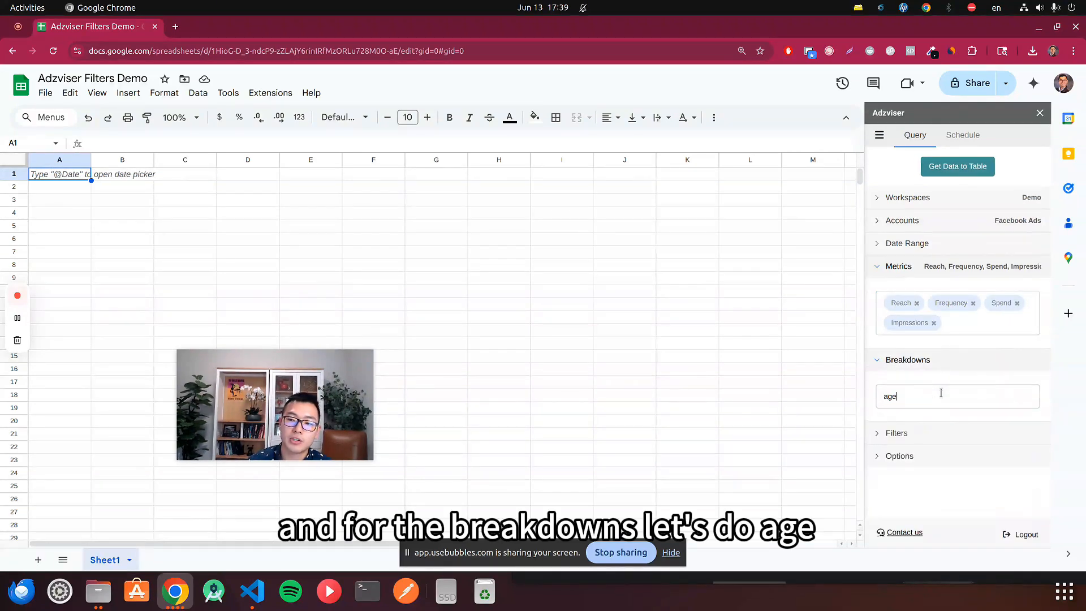
{"action": "left_click", "coordinate": [916, 437]}
{"action": "type", "text": "gender"}
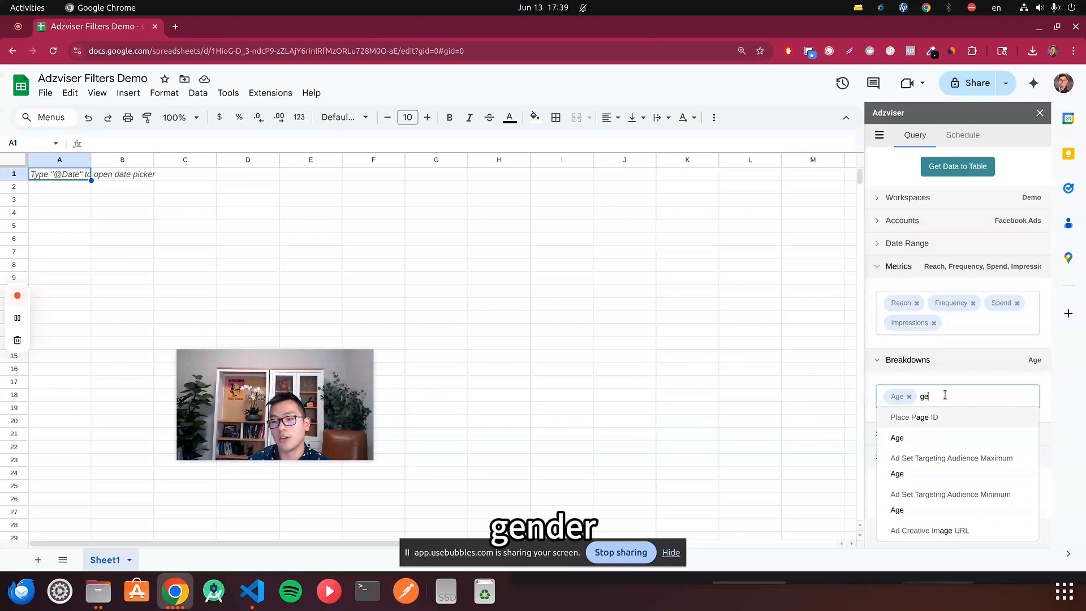
{"action": "left_click", "coordinate": [938, 419]}
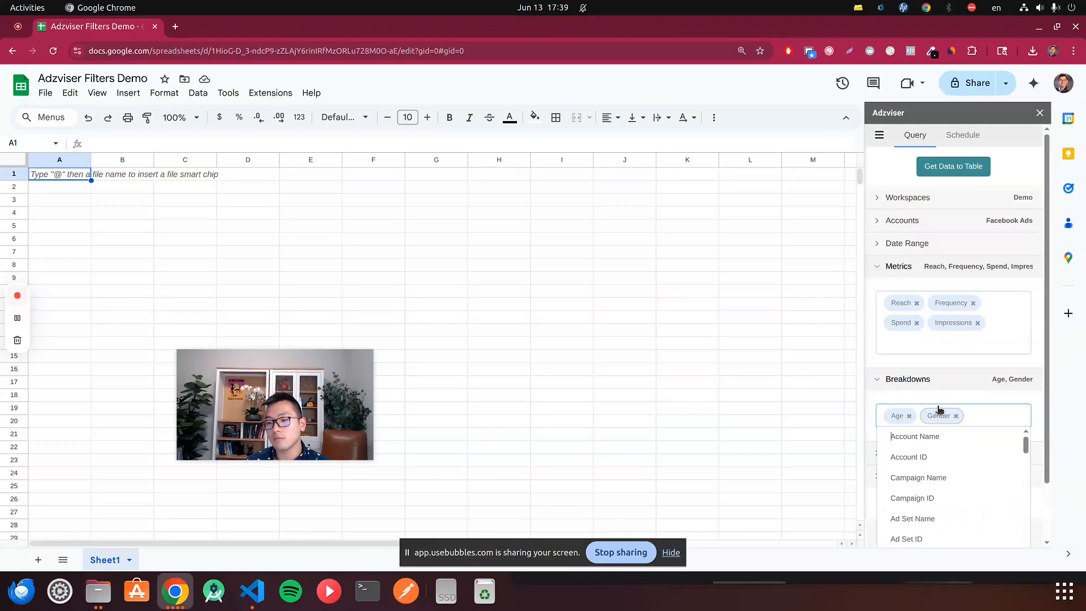
{"action": "left_click", "coordinate": [953, 166]}
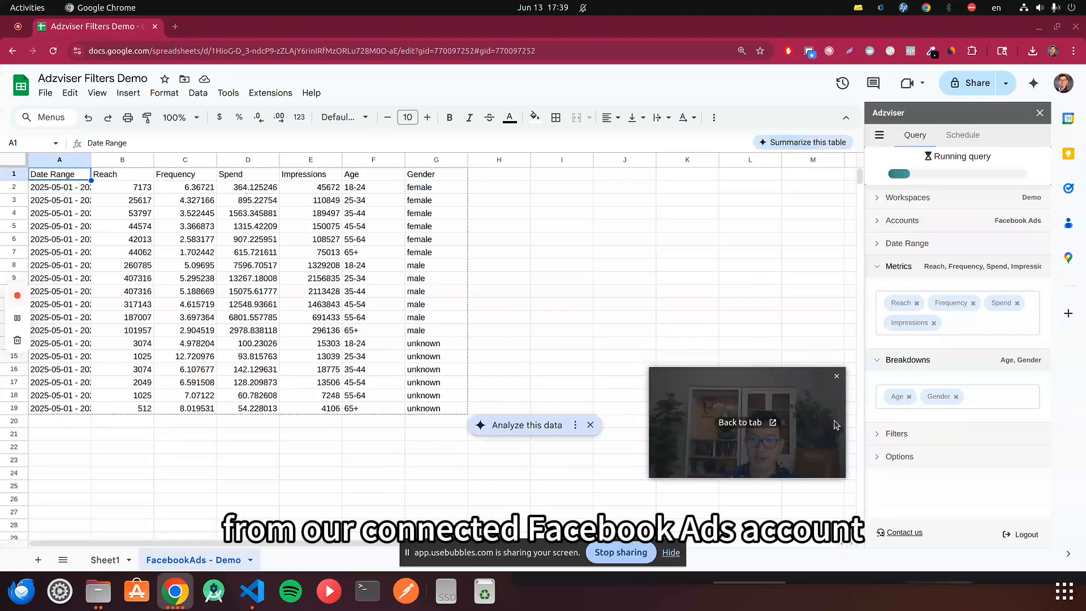
{"action": "left_click_drag", "start_coordinate": [436, 174], "coordinate": [39, 411]}
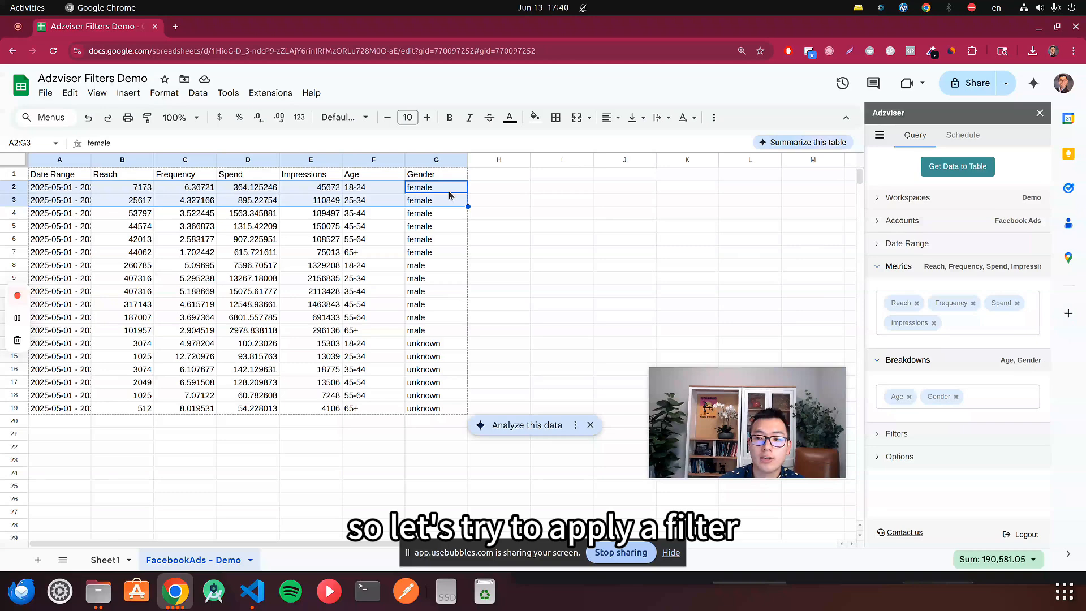
Step: Add a query filter that keeps only rows with Spend GREATER THAN 1000
{"action": "left_click", "coordinate": [903, 433]}
{"action": "scroll", "coordinate": [916, 428], "scroll_direction": "down", "scroll_amount": 1}
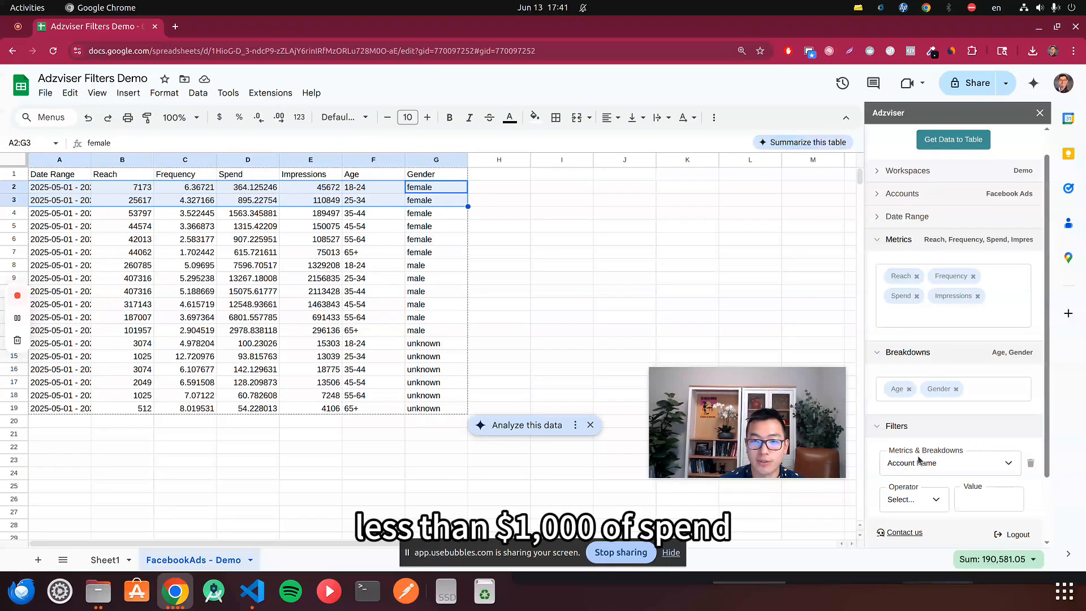
{"action": "left_click", "coordinate": [923, 463]}
{"action": "scroll", "coordinate": [939, 373], "scroll_direction": "down", "scroll_amount": 6}
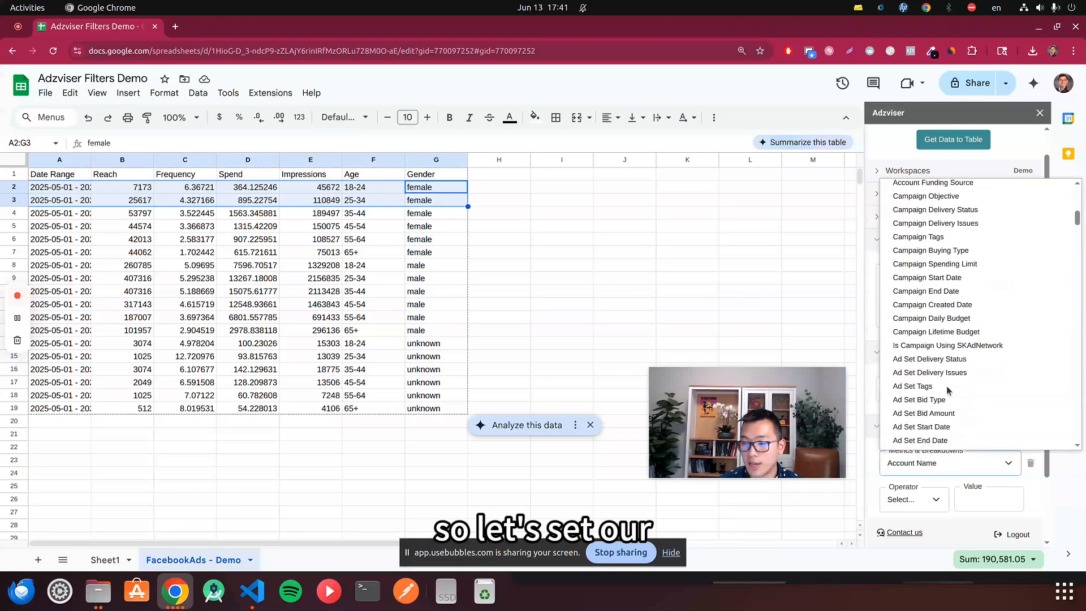
{"action": "scroll", "coordinate": [947, 390], "scroll_direction": "down", "scroll_amount": 3}
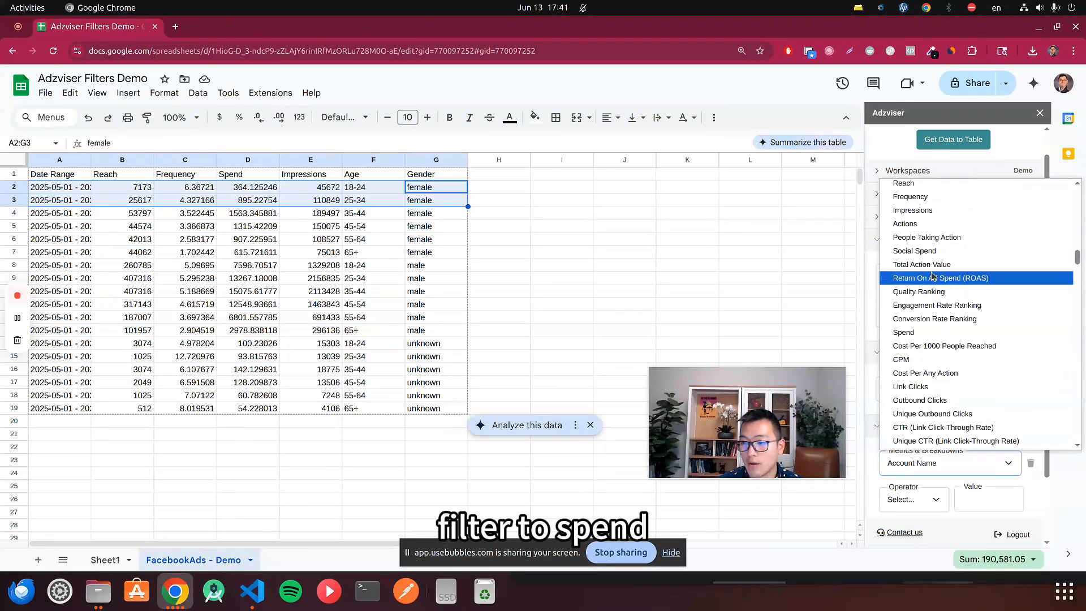
{"action": "left_click", "coordinate": [931, 333]}
{"action": "left_click", "coordinate": [934, 501]}
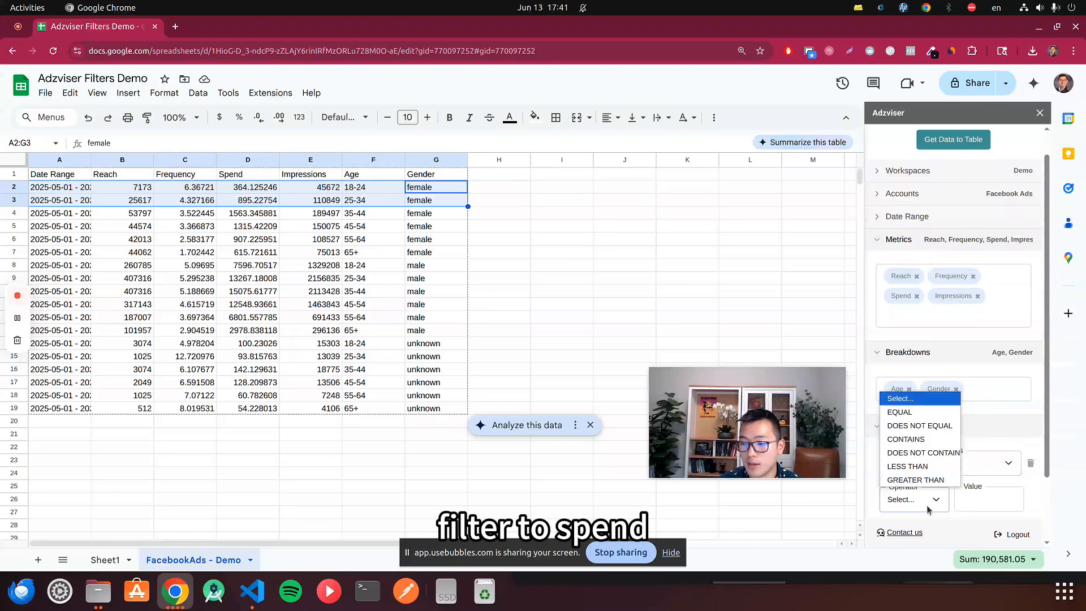
{"action": "left_click", "coordinate": [922, 480]}
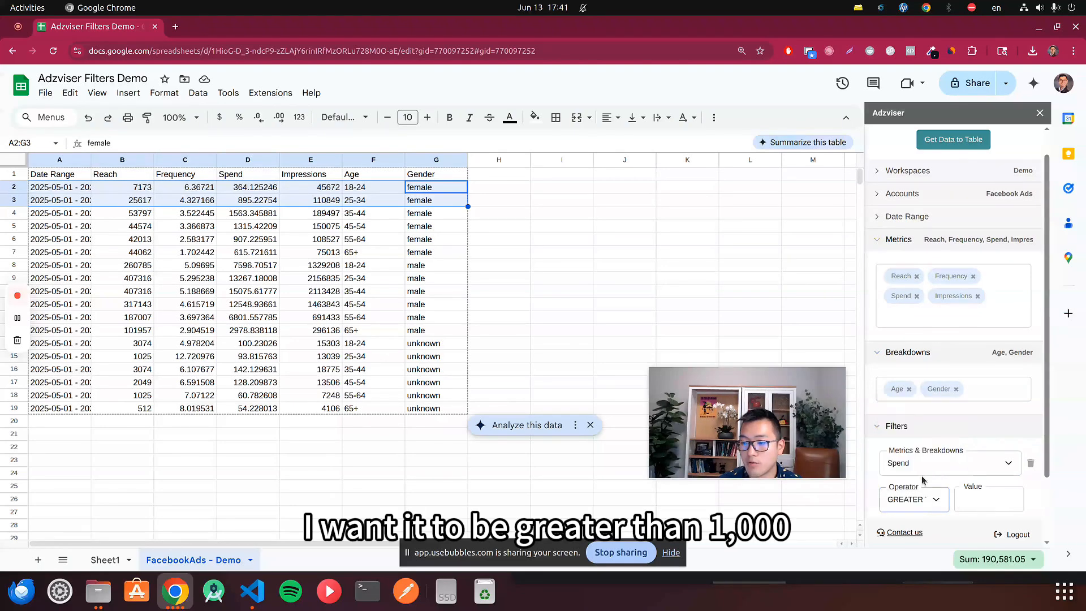
{"action": "type", "text": "1000"}
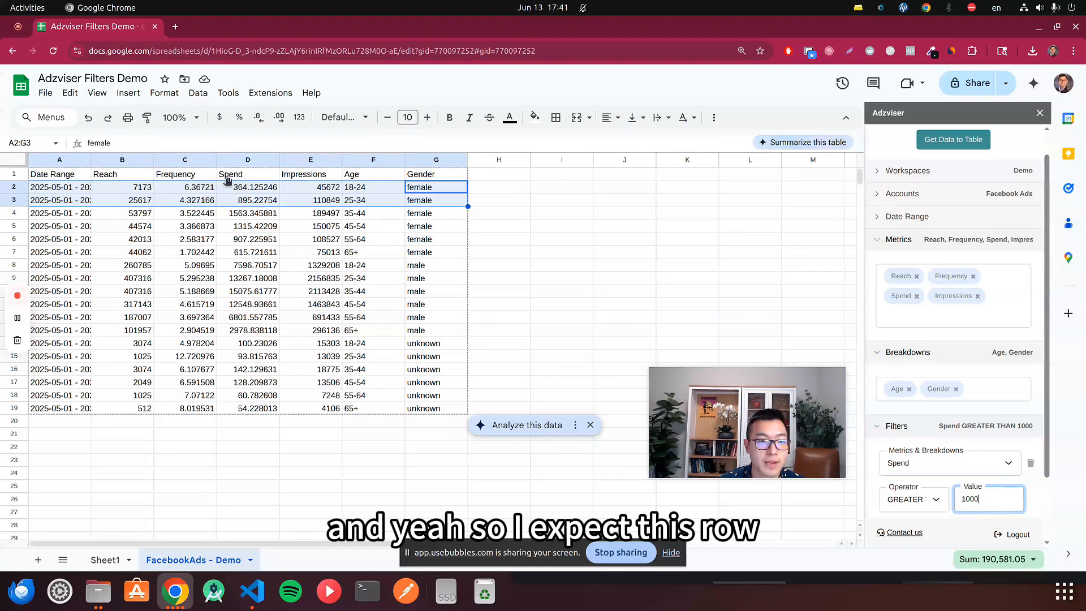
Step: Examine the spend of the female 18-24 group in row 2 of the table
{"action": "left_click", "coordinate": [461, 191]}
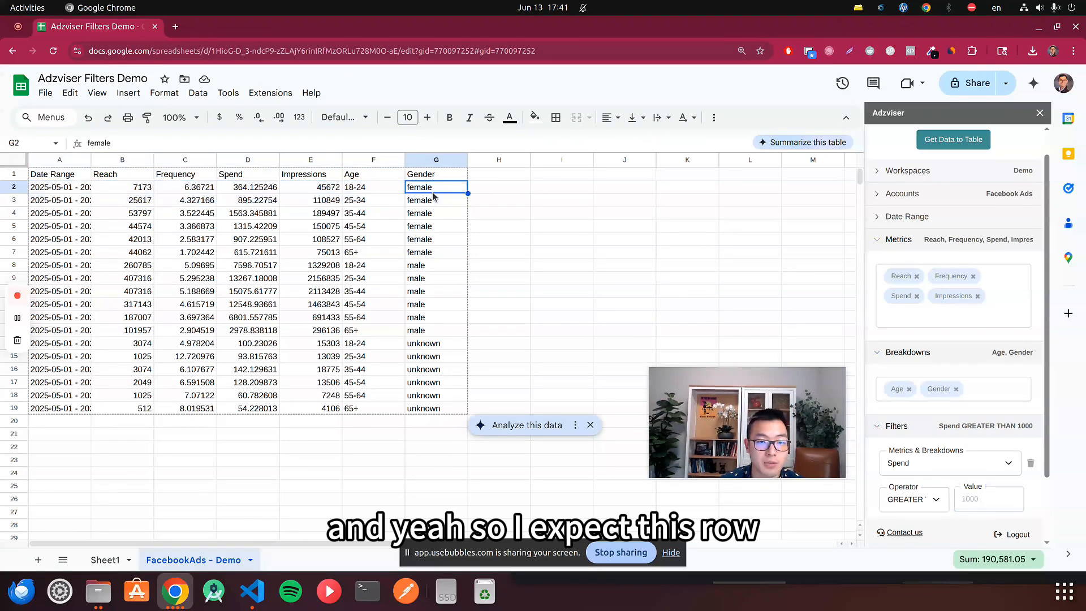
{"action": "left_click_drag", "start_coordinate": [461, 192], "coordinate": [367, 194]}
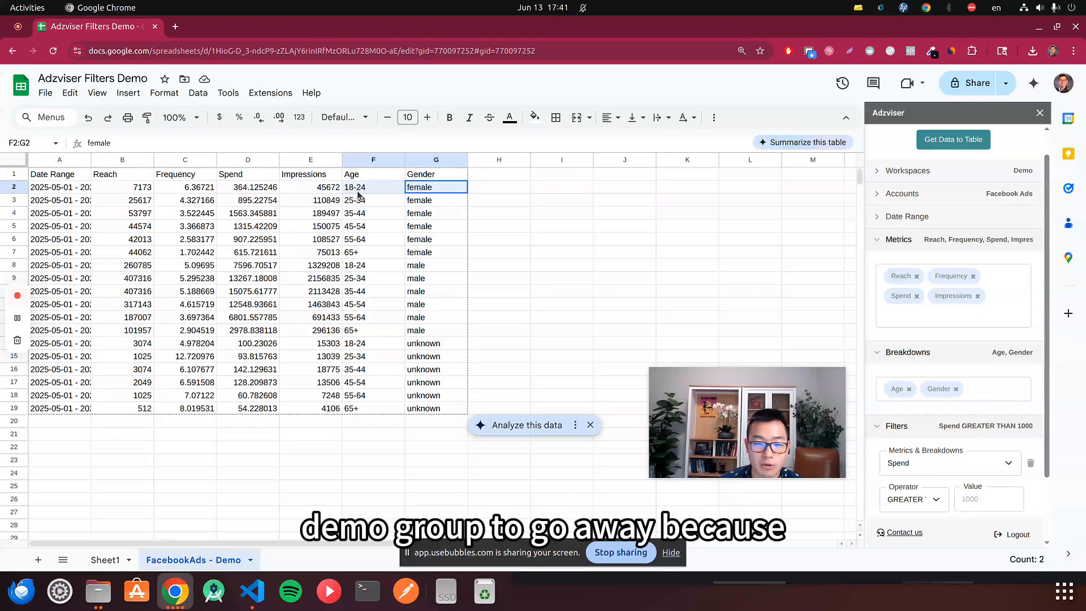
{"action": "left_click", "coordinate": [225, 192], "text": "shift"}
{"action": "left_click", "coordinate": [256, 195]}
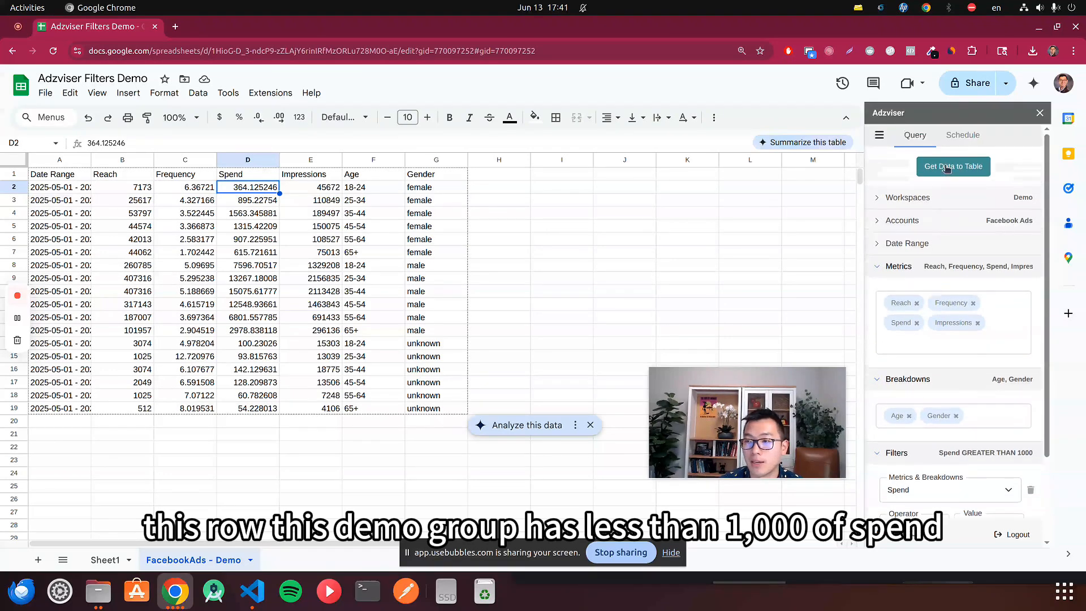
Step: Rerun the query with the spend filter and select the returned data rows A2:G9
{"action": "left_click", "coordinate": [950, 167]}
{"action": "left_click_drag", "start_coordinate": [782, 396], "coordinate": [777, 171]}
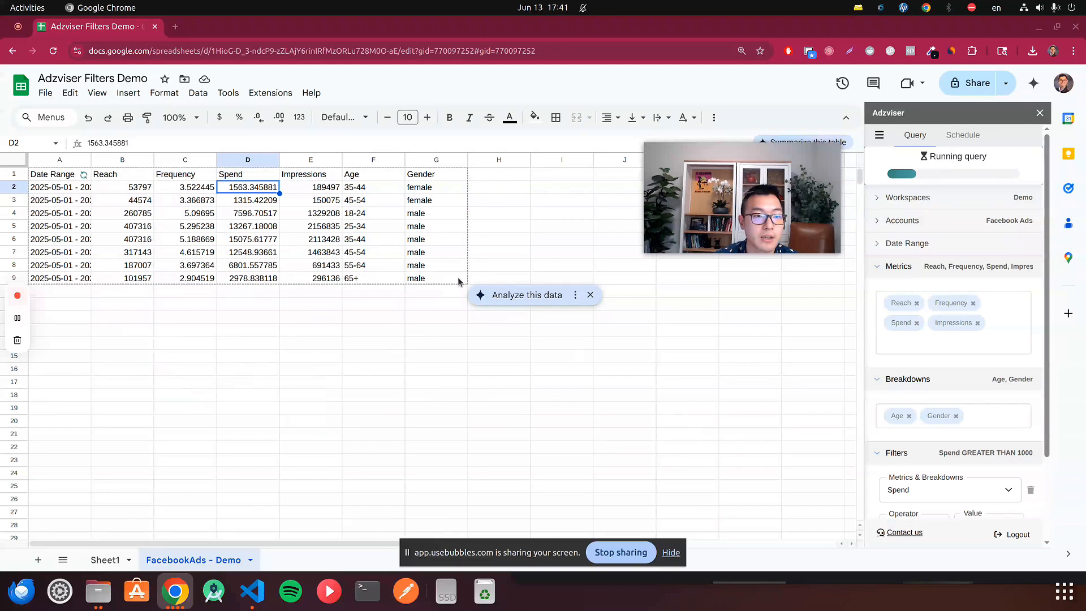
{"action": "left_click_drag", "start_coordinate": [460, 281], "coordinate": [49, 189]}
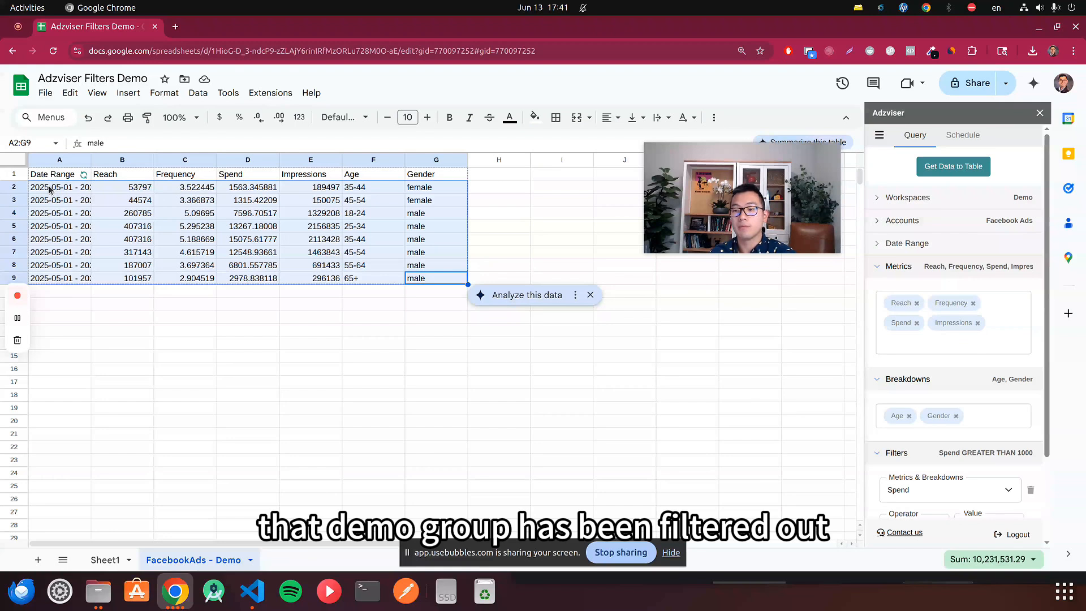
{"action": "scroll", "coordinate": [921, 340], "scroll_direction": "down", "scroll_amount": 2}
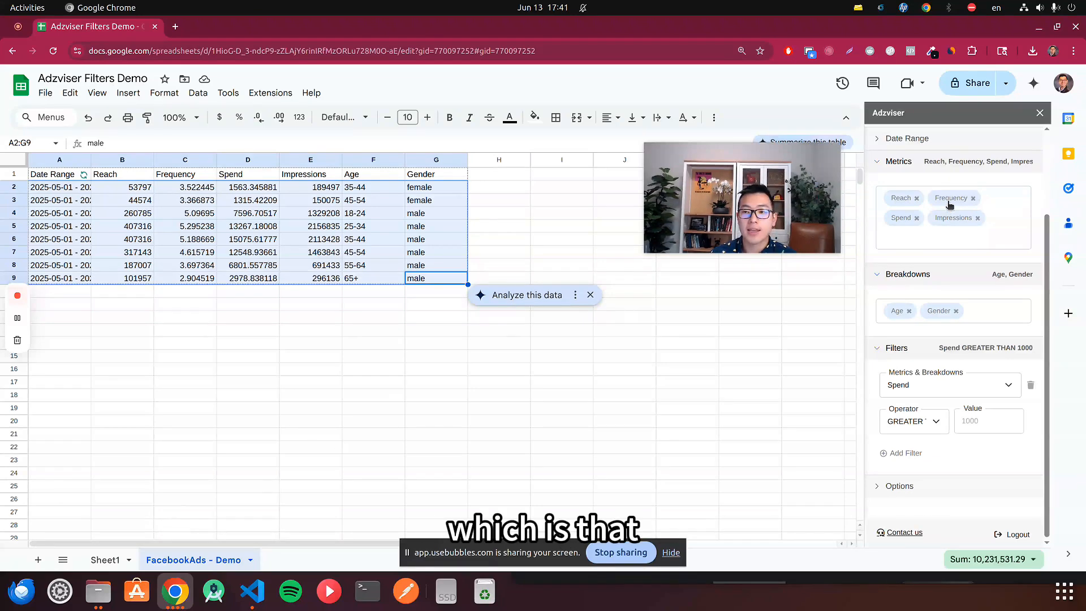
Step: Close the Adzviser add-on and reopen it on the same data sheet
{"action": "left_click", "coordinate": [1039, 113]}
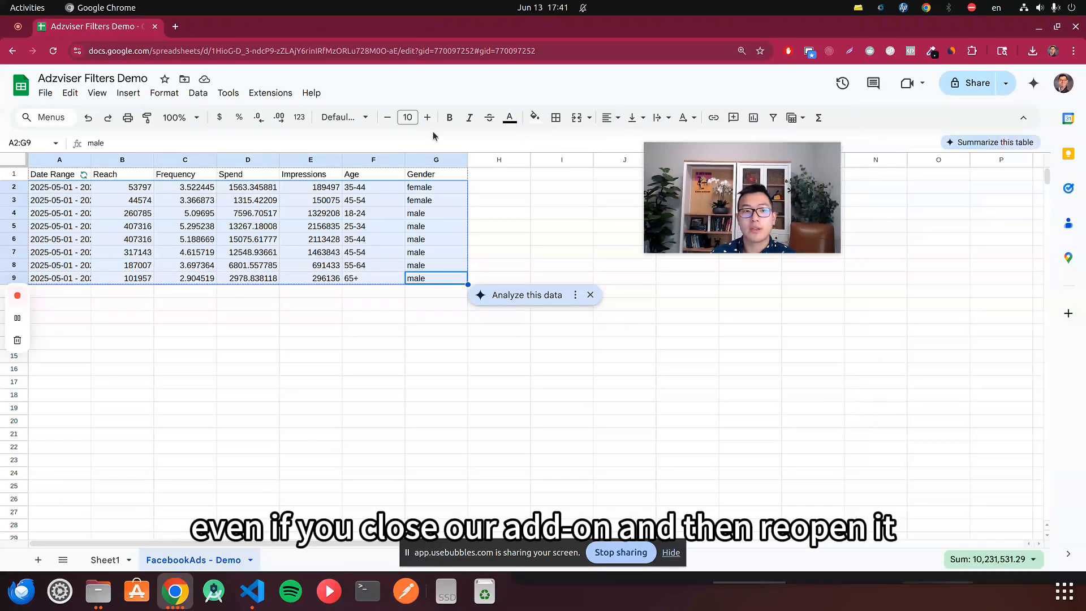
{"action": "left_click", "coordinate": [563, 228]}
{"action": "left_click", "coordinate": [270, 93]}
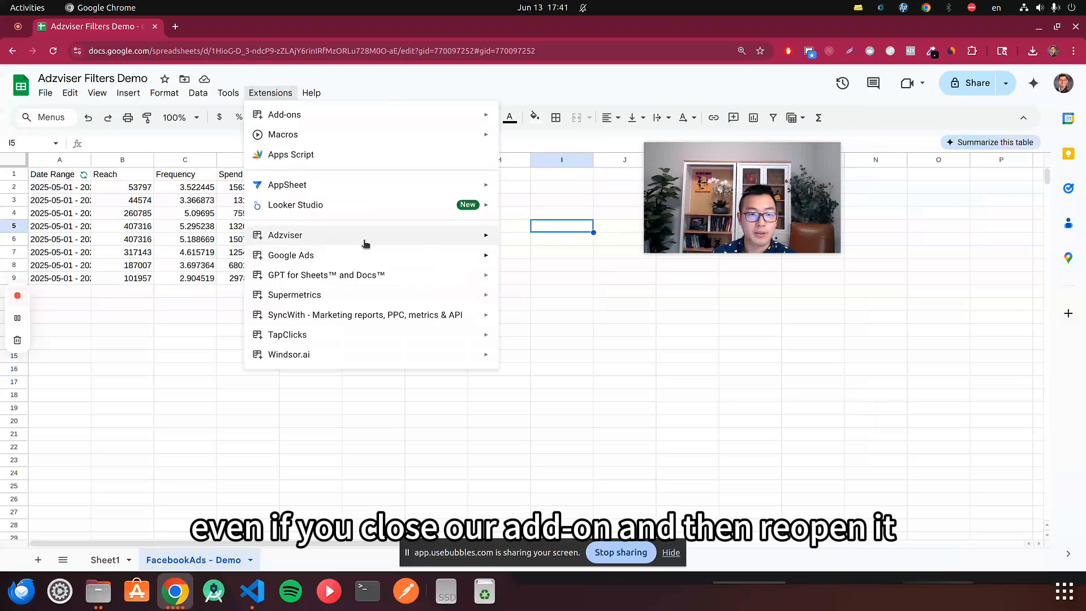
{"action": "mouse_move", "coordinate": [362, 236]}
{"action": "left_click", "coordinate": [558, 243]}
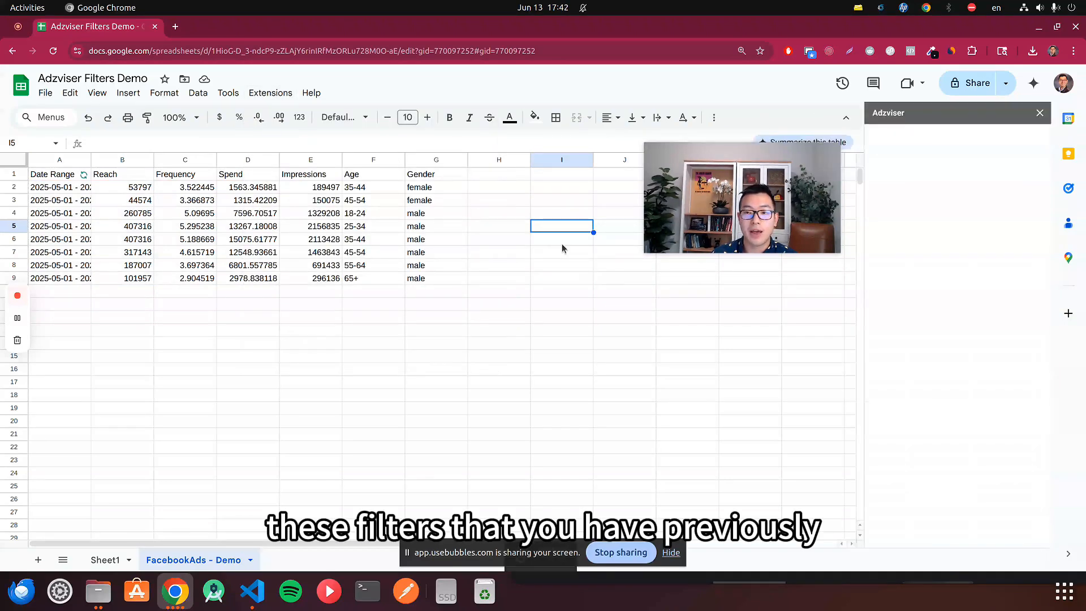
{"action": "left_click_drag", "start_coordinate": [703, 231], "coordinate": [506, 159]}
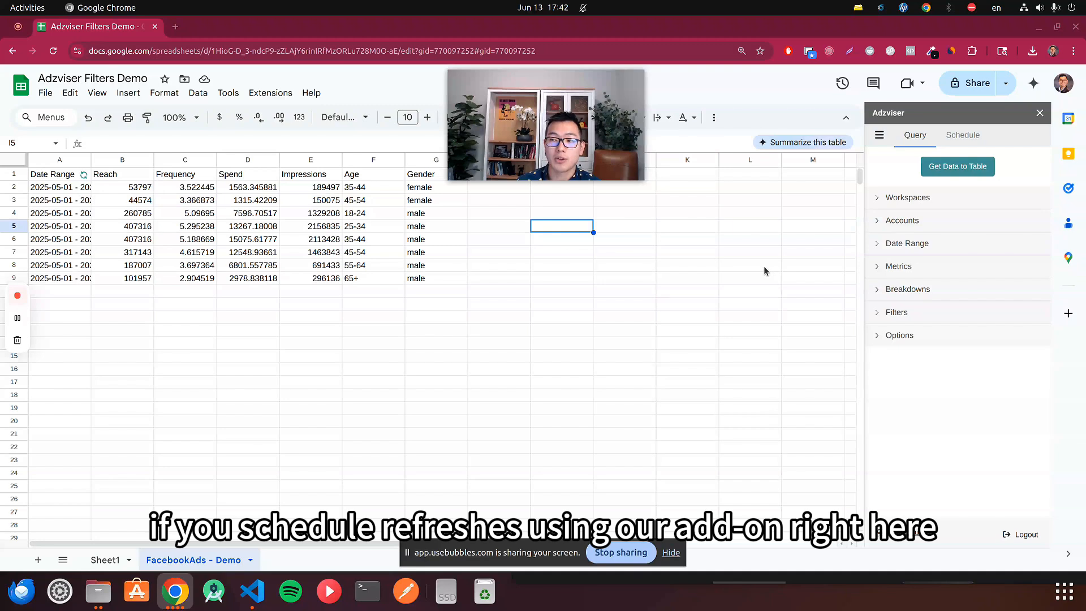
Step: Review the refresh frequencies offered for a new scheduled trigger, then leave without saving one
{"action": "left_click", "coordinate": [963, 135]}
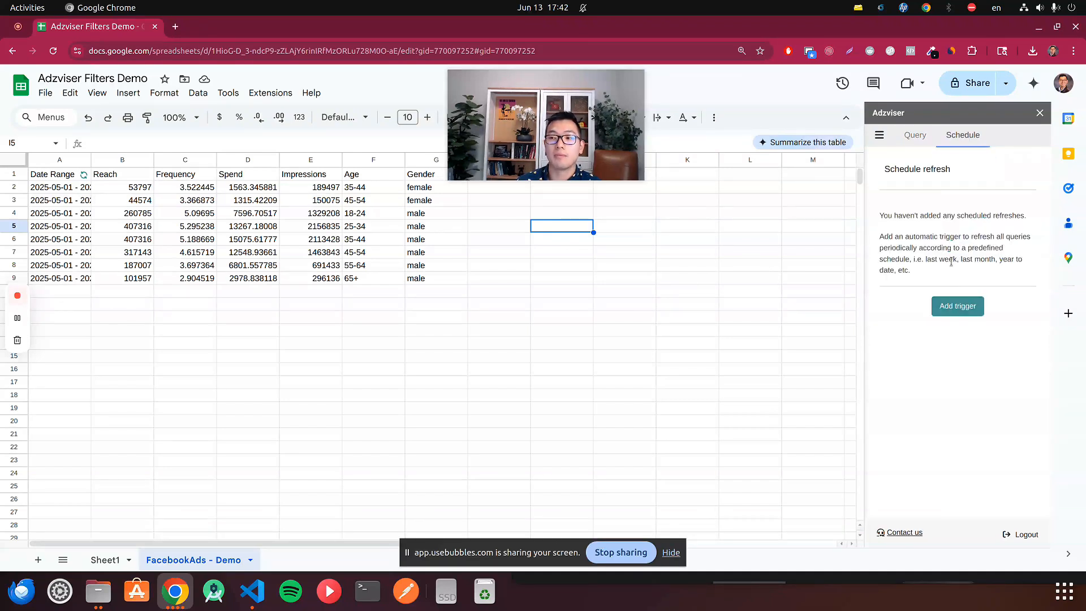
{"action": "left_click", "coordinate": [961, 306]}
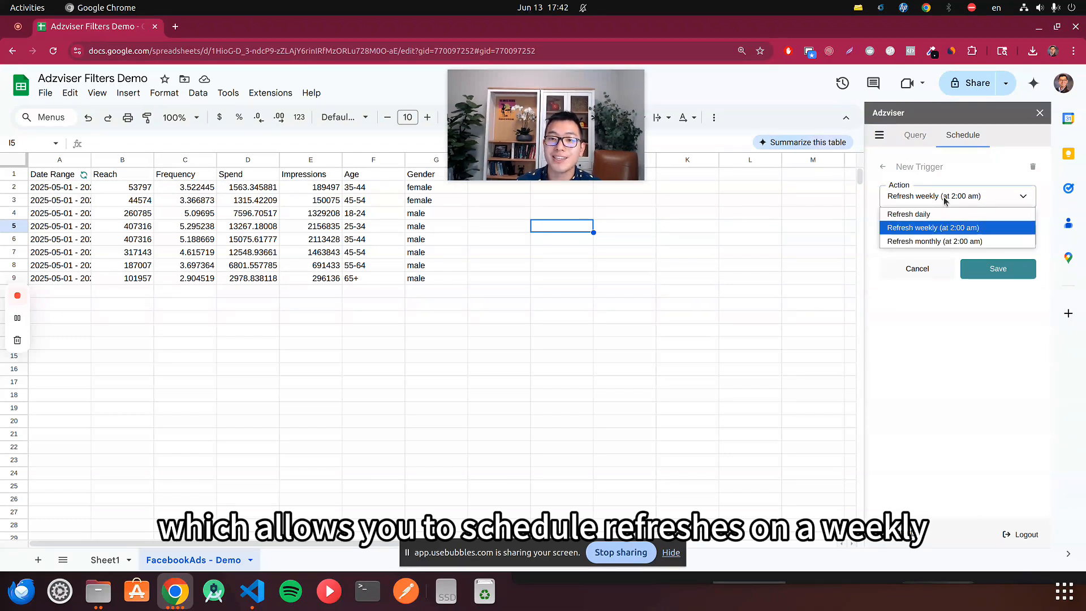
{"action": "left_click", "coordinate": [930, 326]}
{"action": "left_click", "coordinate": [884, 168]}
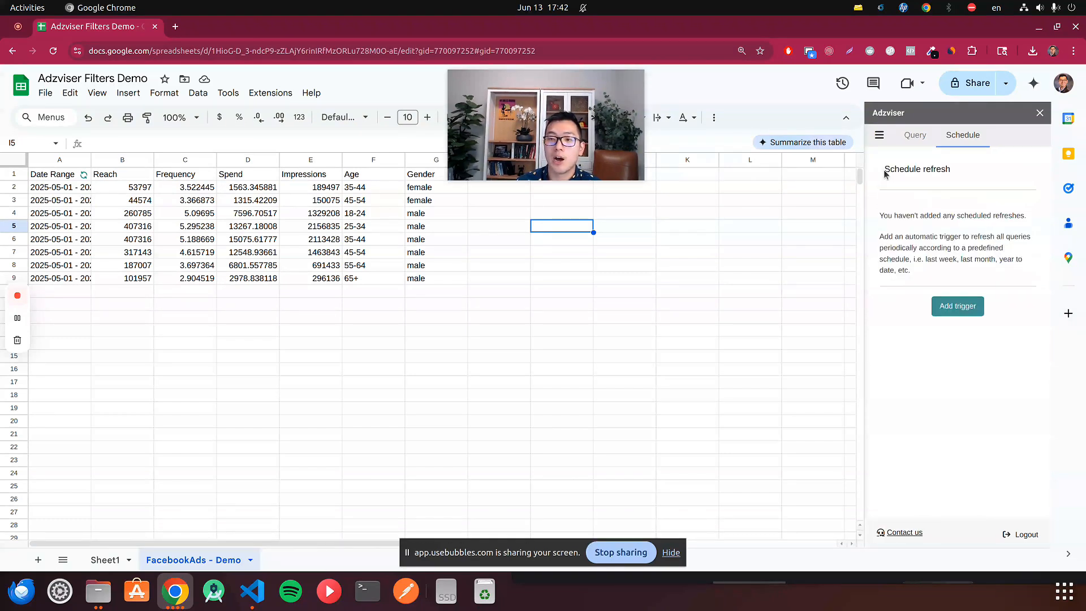
Step: Return to the query, inspect its saved spend filter and select the filtered table A1:G9
{"action": "left_click", "coordinate": [912, 136]}
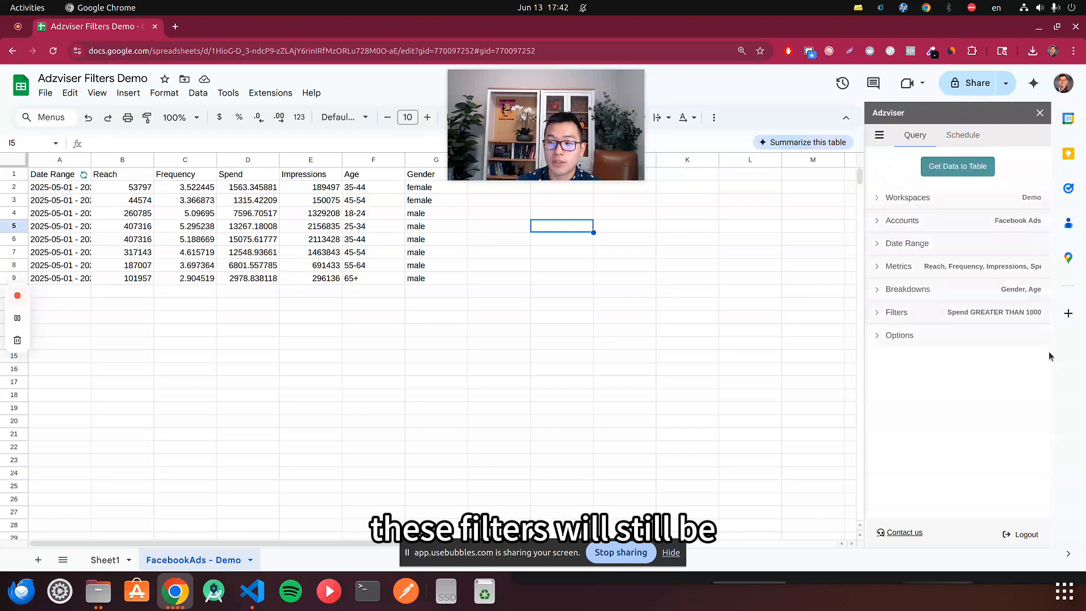
{"action": "left_click", "coordinate": [980, 311]}
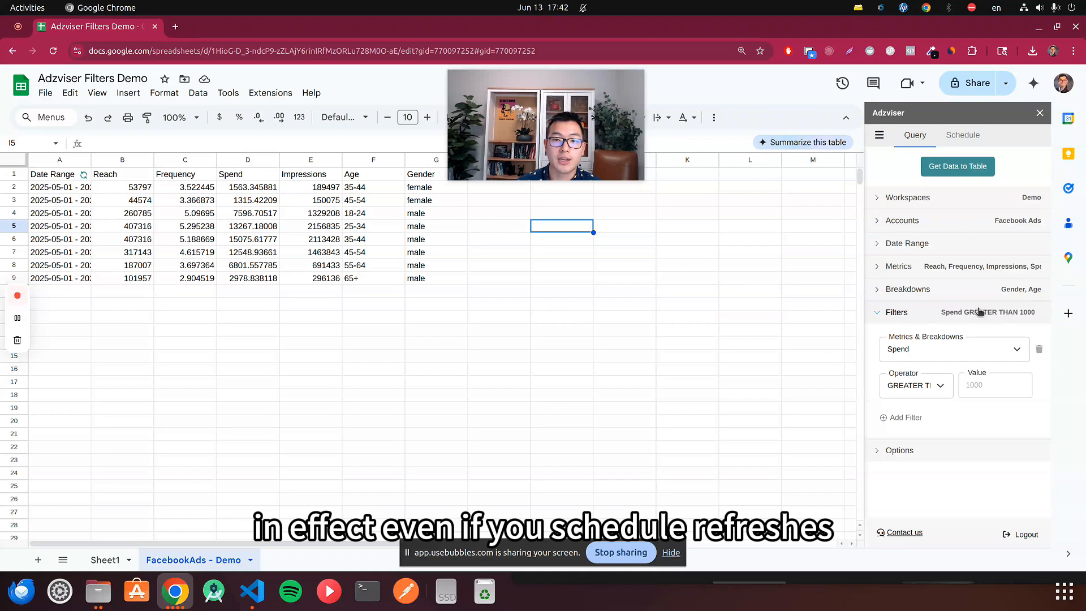
{"action": "left_click_drag", "start_coordinate": [533, 162], "coordinate": [624, 163]}
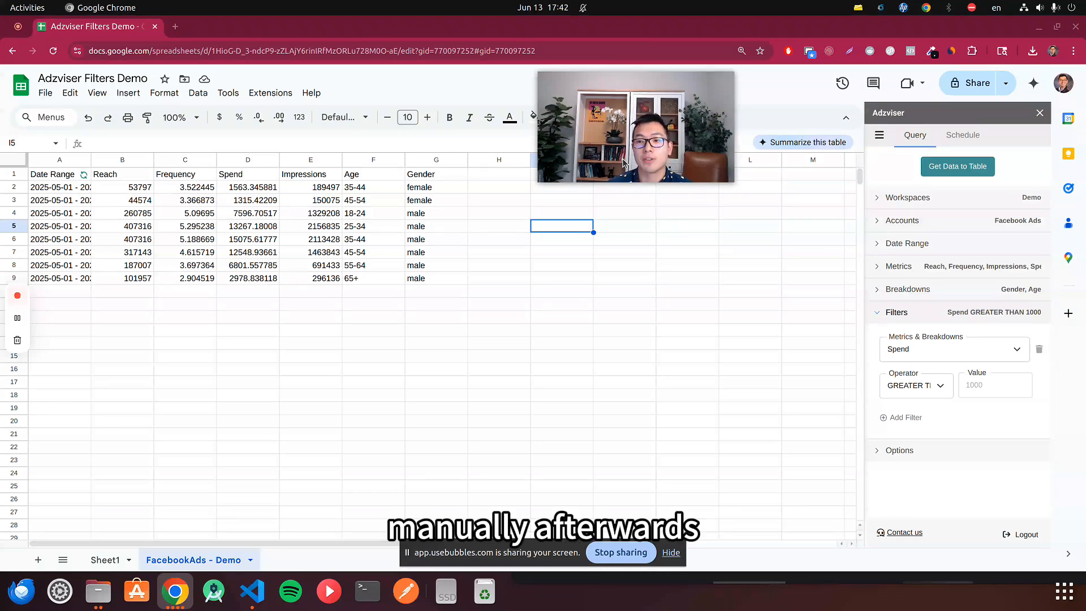
{"action": "left_click_drag", "start_coordinate": [431, 277], "coordinate": [52, 178]}
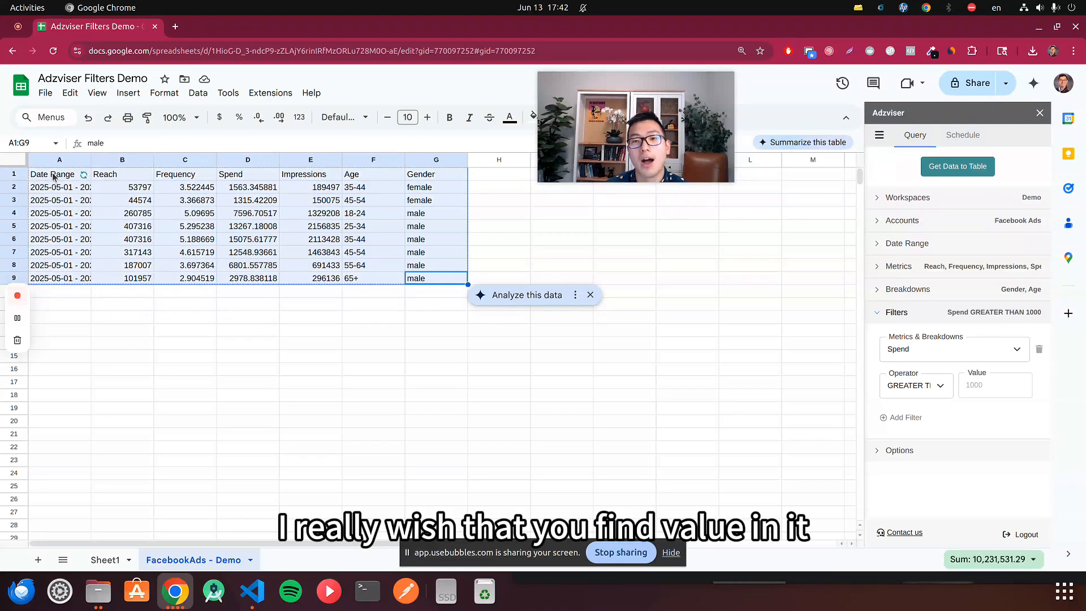